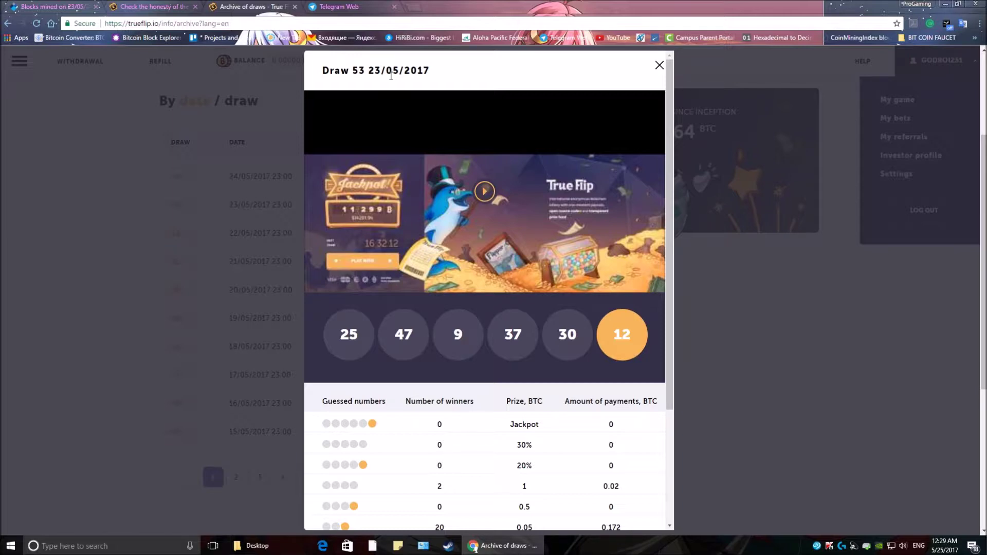
From draw 53's results, show the list of Bitcoin blocks mined on 23/05/2017
{"action": "left_click", "coordinate": [51, 7]}
{"action": "scroll", "coordinate": [370, 295], "scroll_direction": "down", "scroll_amount": 6}
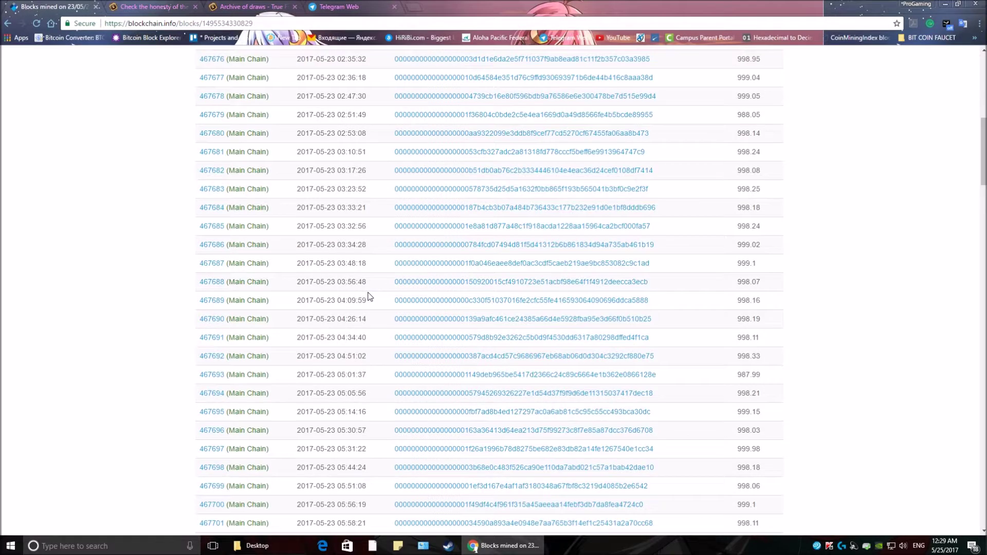
{"action": "scroll", "coordinate": [368, 295], "scroll_direction": "down", "scroll_amount": 6}
{"action": "scroll", "coordinate": [369, 295], "scroll_direction": "down", "scroll_amount": 5}
{"action": "scroll", "coordinate": [369, 295], "scroll_direction": "down", "scroll_amount": 3}
{"action": "scroll", "coordinate": [369, 295], "scroll_direction": "down", "scroll_amount": 3}
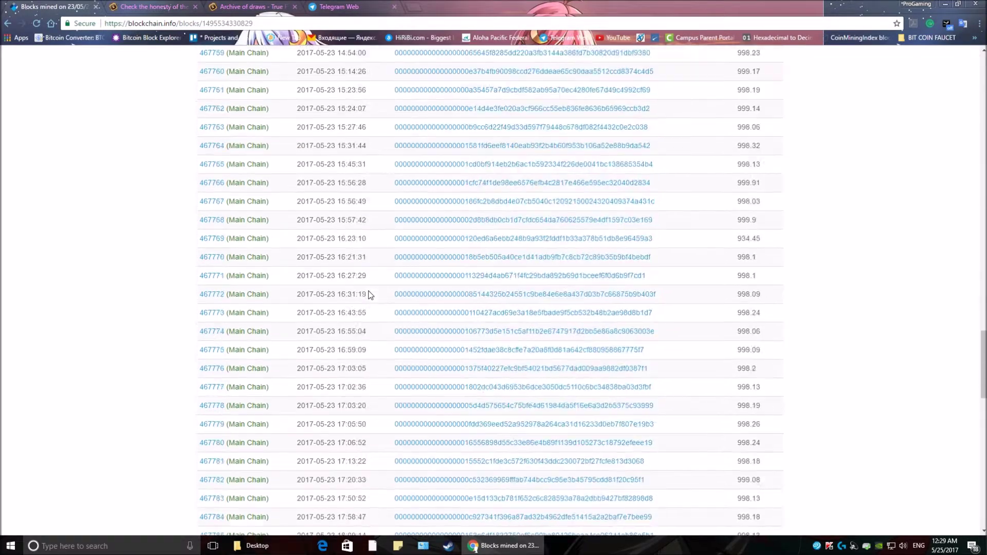
{"action": "scroll", "coordinate": [369, 295], "scroll_direction": "down", "scroll_amount": 3}
{"action": "scroll", "coordinate": [369, 295], "scroll_direction": "down", "scroll_amount": 3}
{"action": "scroll", "coordinate": [369, 295], "scroll_direction": "down", "scroll_amount": 3}
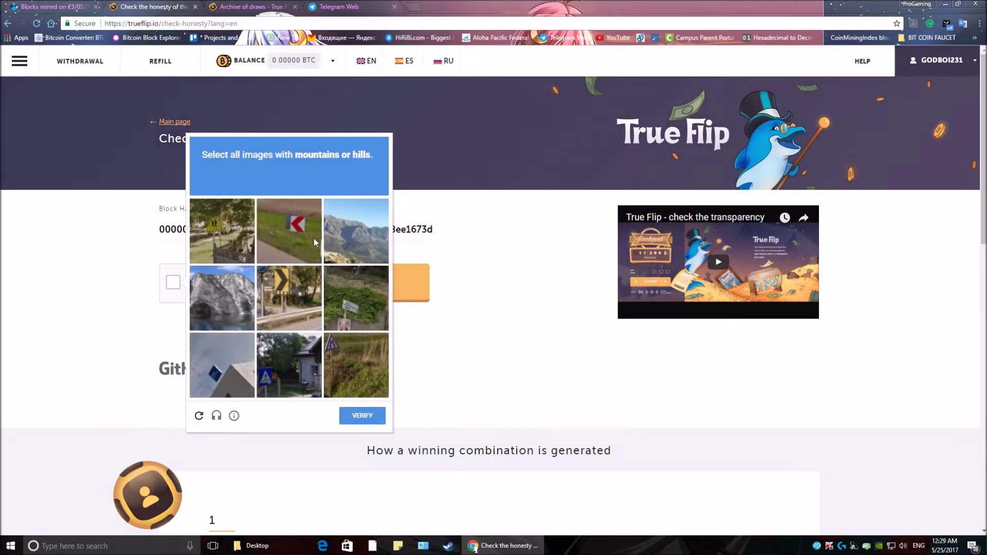
Pass the mountain-image reCAPTCHA, check the block hash, and compare with draw 53's archived results
{"action": "left_click", "coordinate": [356, 241]}
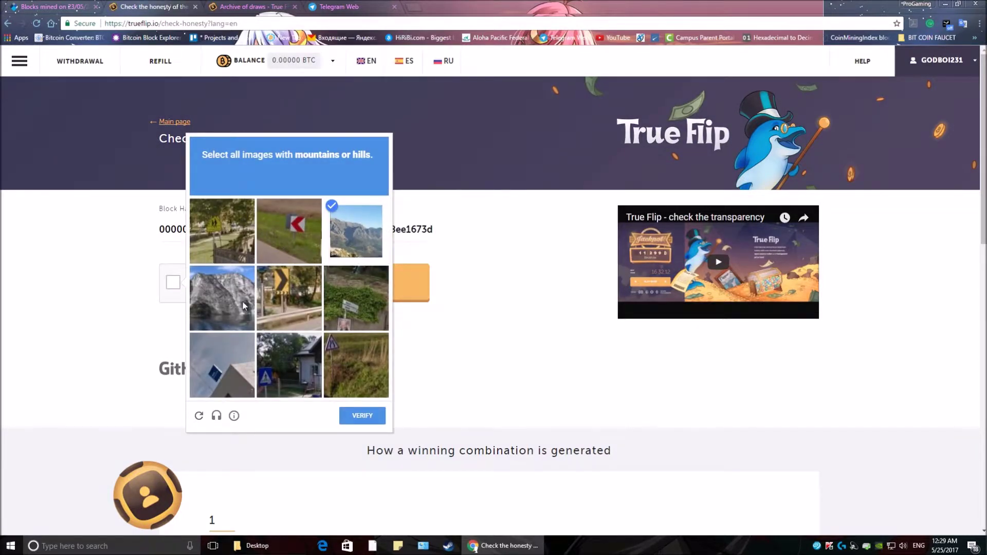
{"action": "left_click", "coordinate": [243, 305]}
{"action": "left_click", "coordinate": [231, 248]}
{"action": "left_click", "coordinate": [225, 245]}
{"action": "left_click", "coordinate": [348, 375]}
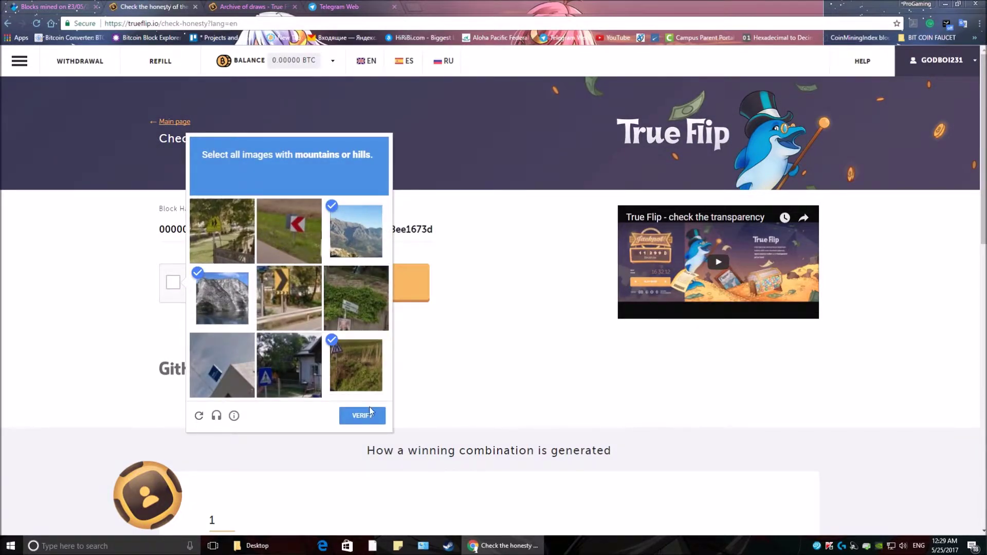
{"action": "left_click", "coordinate": [371, 416]}
{"action": "left_click", "coordinate": [412, 303]}
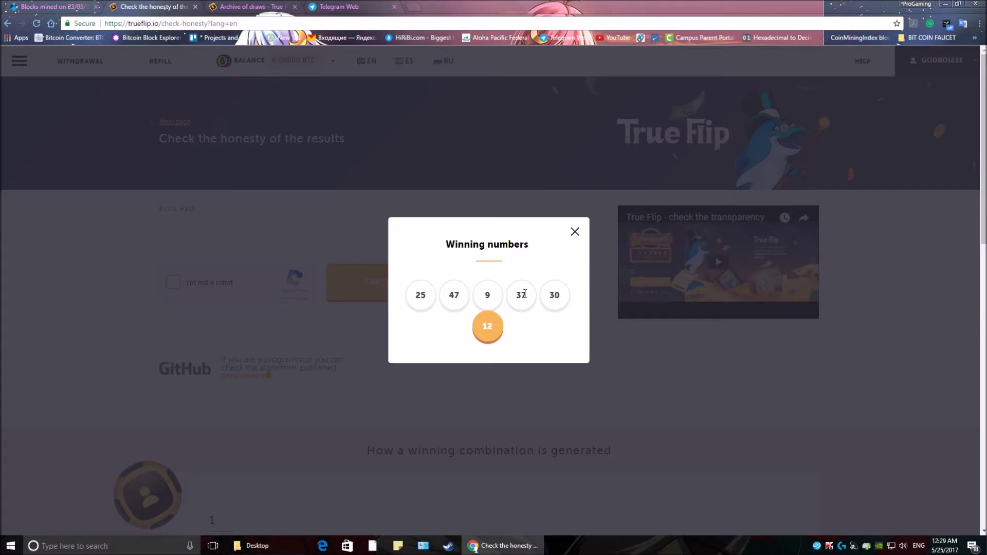
{"action": "left_click", "coordinate": [254, 6]}
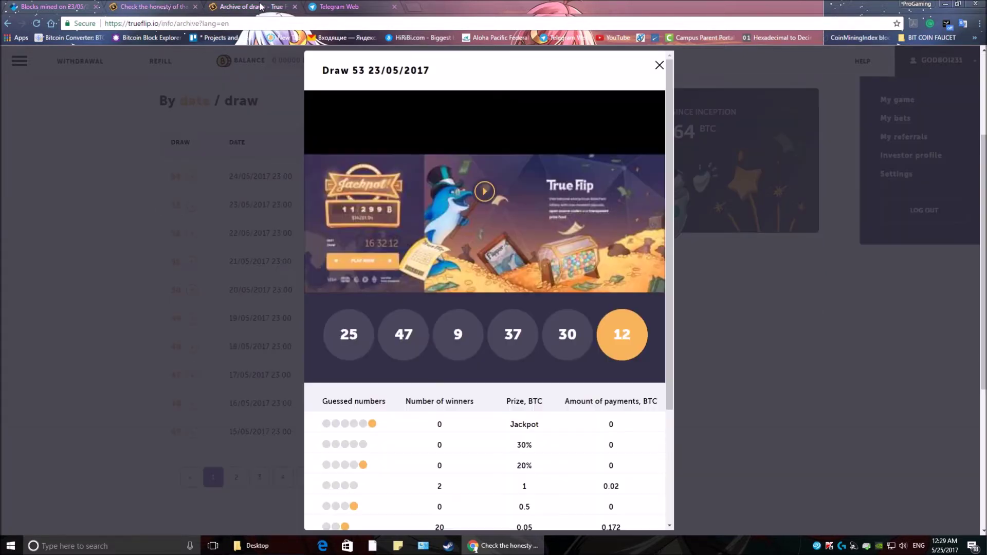